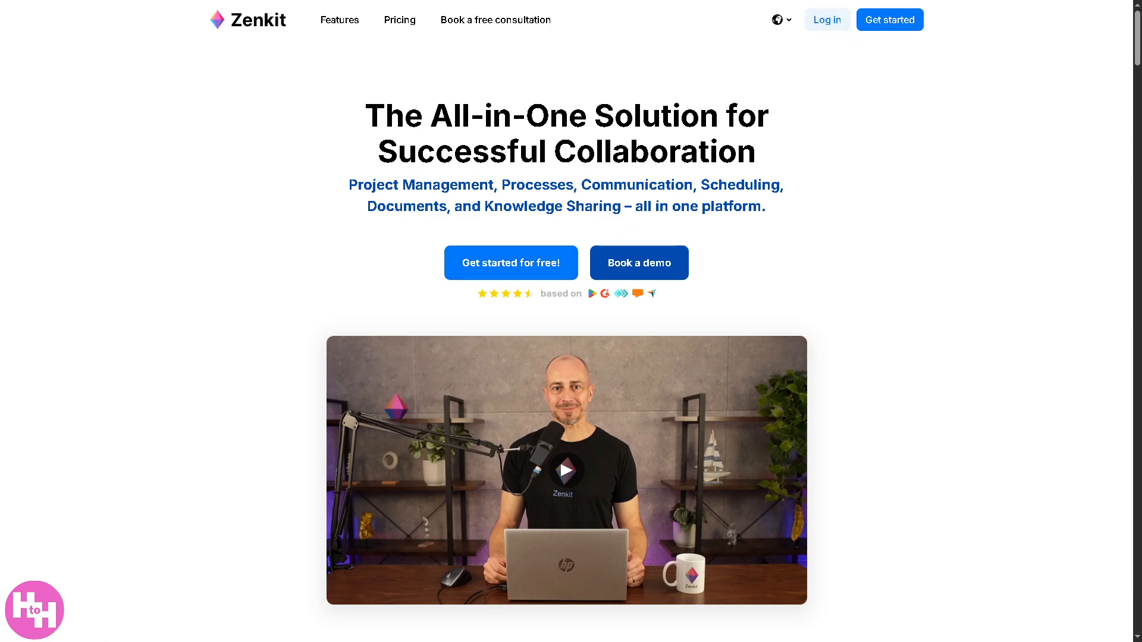
- Start the free sign-up and continue with the prefilled organization name
click(511, 263)
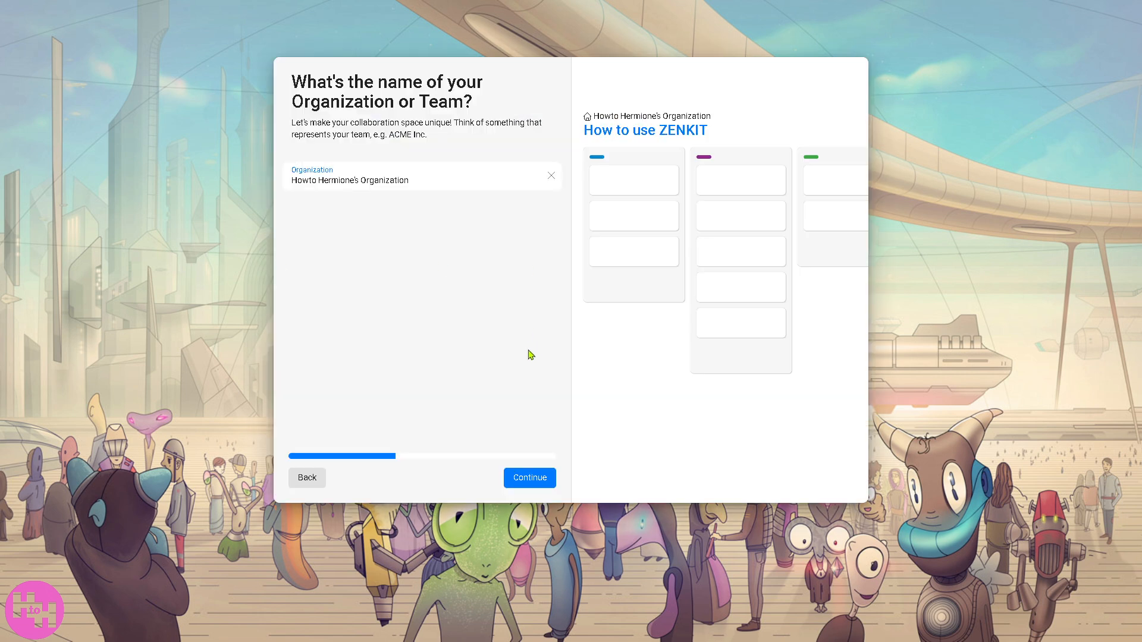
click(529, 483)
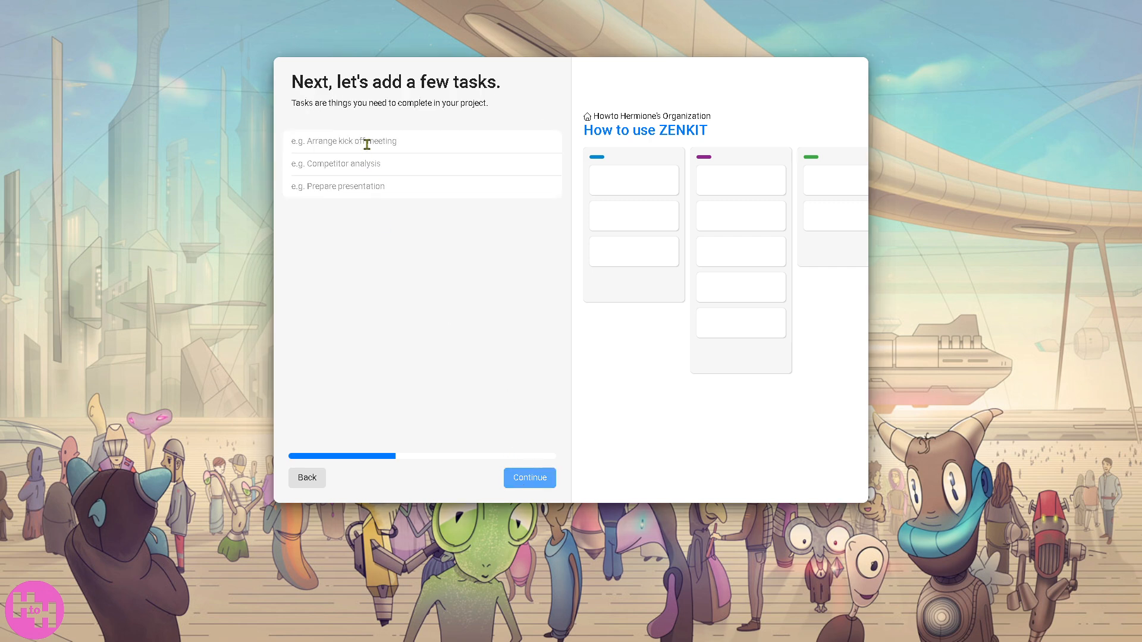
- Enter "How to use ZENKIT" as the project's first task
text(How=to)
key(BackSpace)
key(BackSpace)
key(BackSpace)
text(to)
key(ctrl+a)
text(How to use ZENKIT)
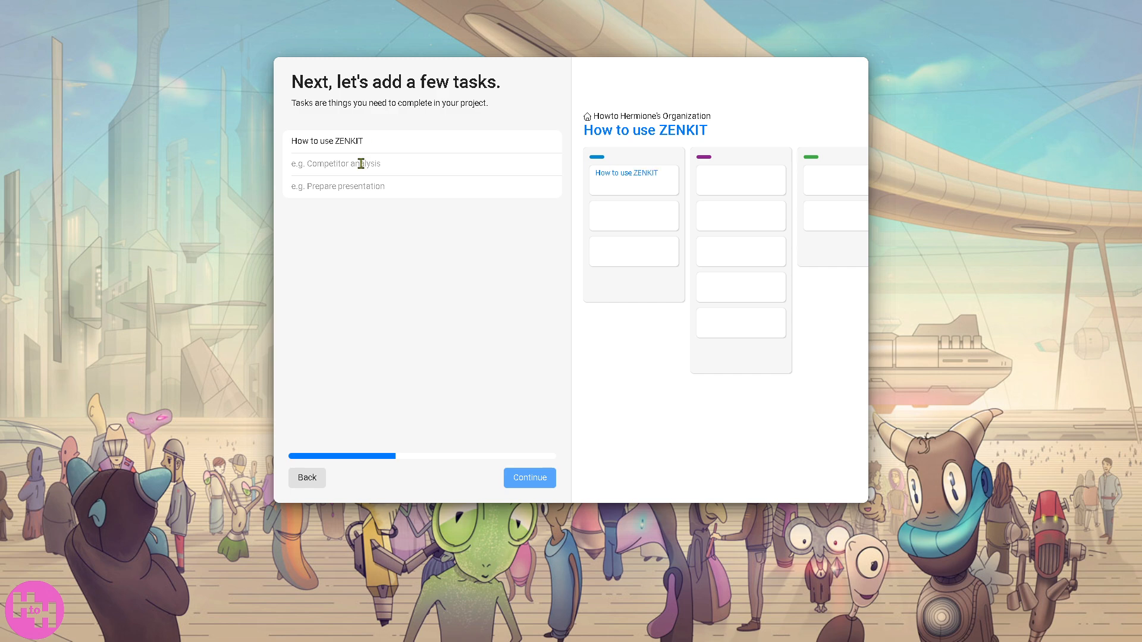
- Enter "Youtube Video" as the project's second task
click(361, 164)
text(YOutube)
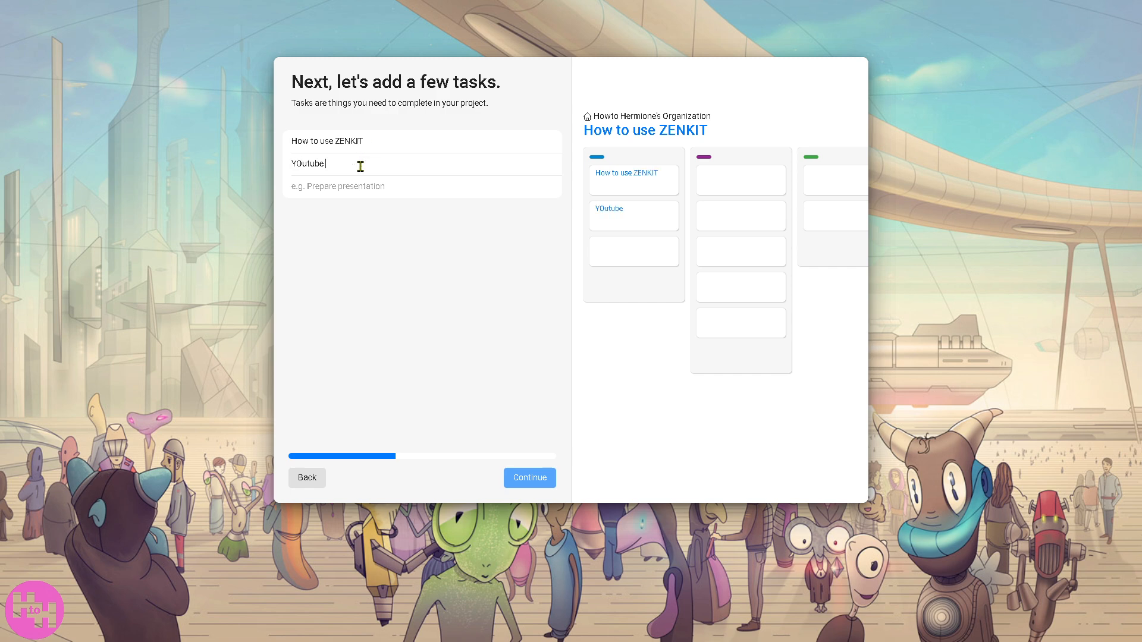
key(BackSpace)
key(BackSpace)
key(BackSpace)
key(BackSpace)
key(BackSpace)
key(BackSpace)
text(outube Video)
- Enter "Content Creation" as the third task and continue the project setup
key(Return)
text(Conten)
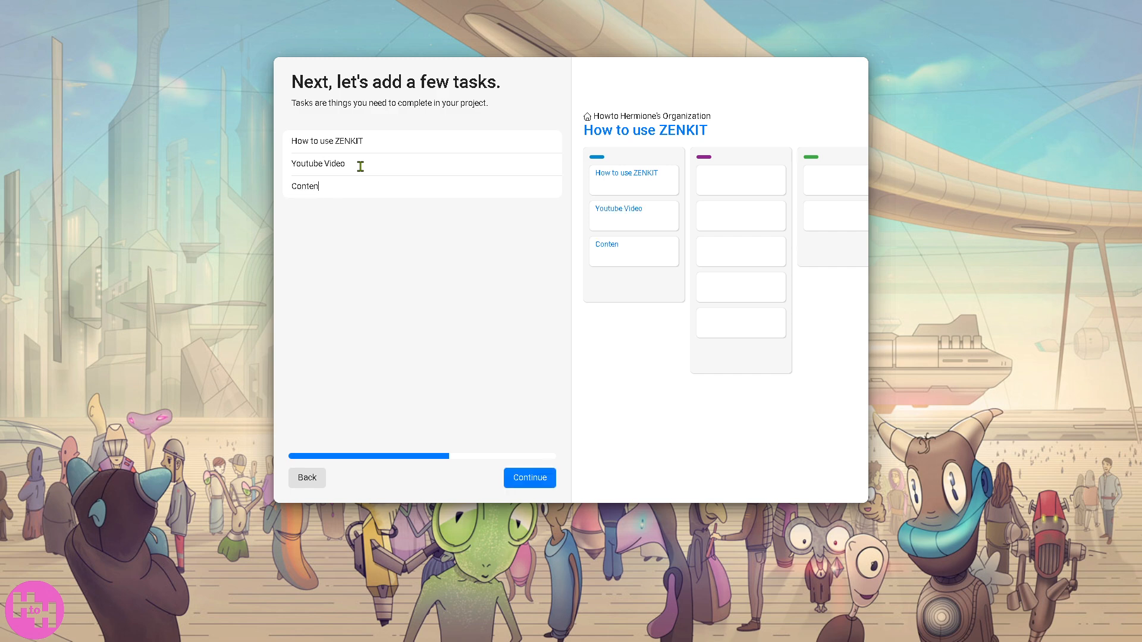
text(t Creation)
click(531, 479)
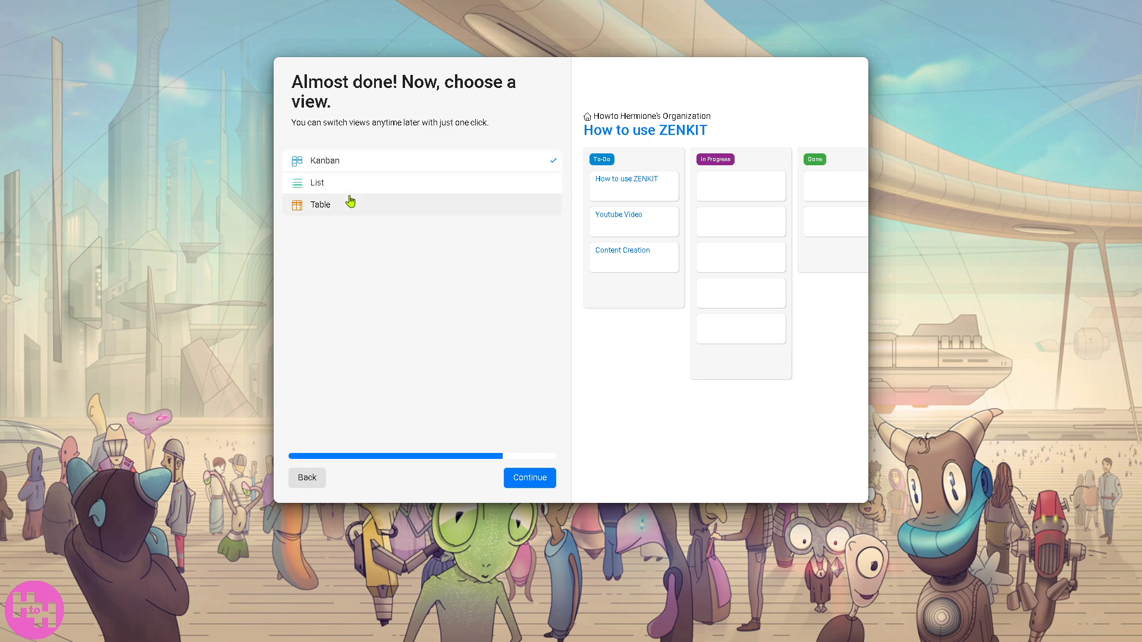
- Keep Kanban as the project view and skip inviting team members
click(534, 481)
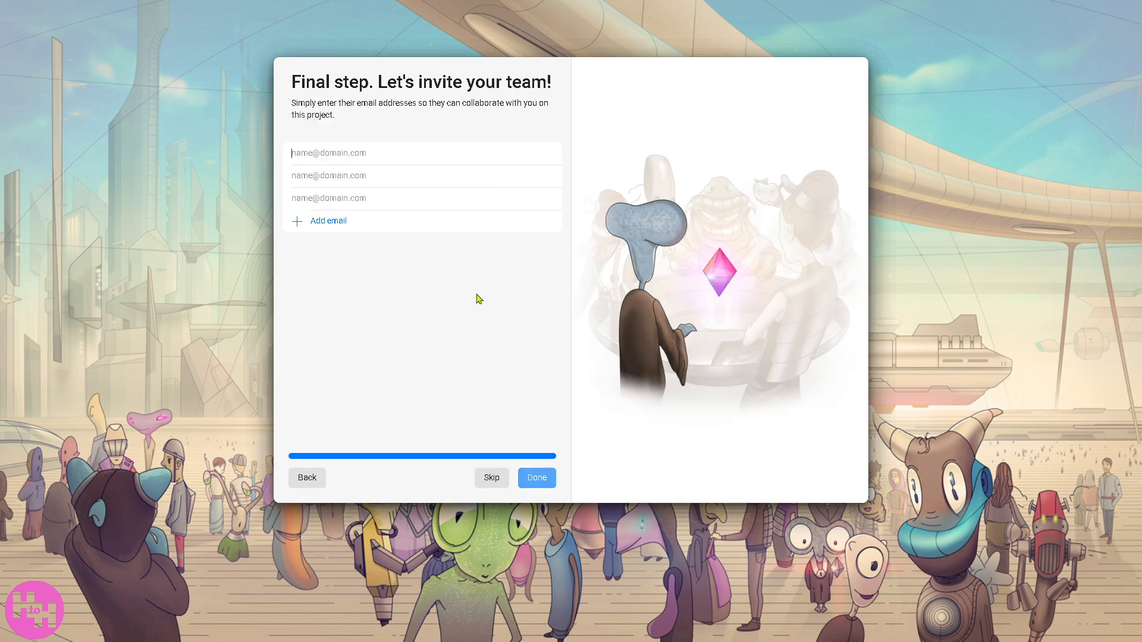
click(491, 479)
click(489, 477)
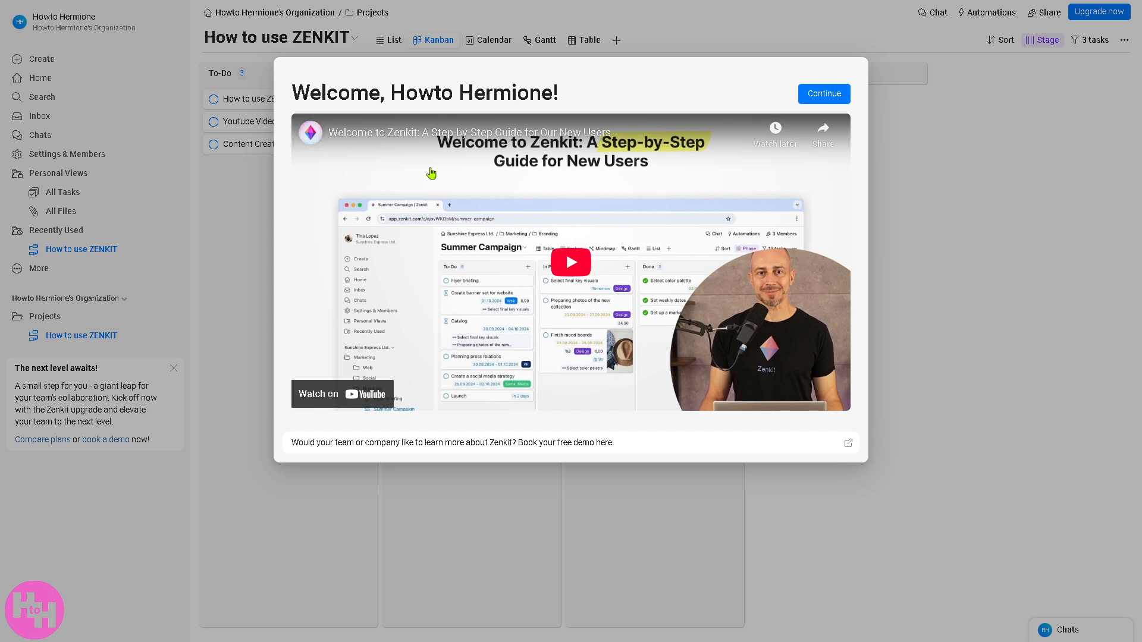
- Dismiss the welcome video and skip the getting-started tutorial
click(824, 94)
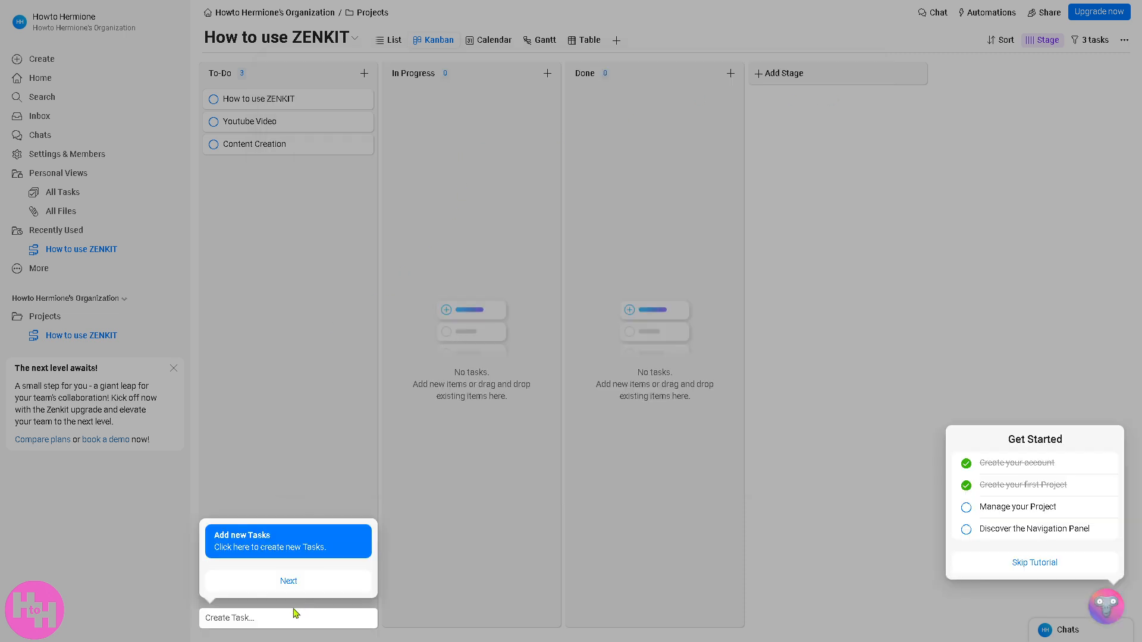
click(1024, 569)
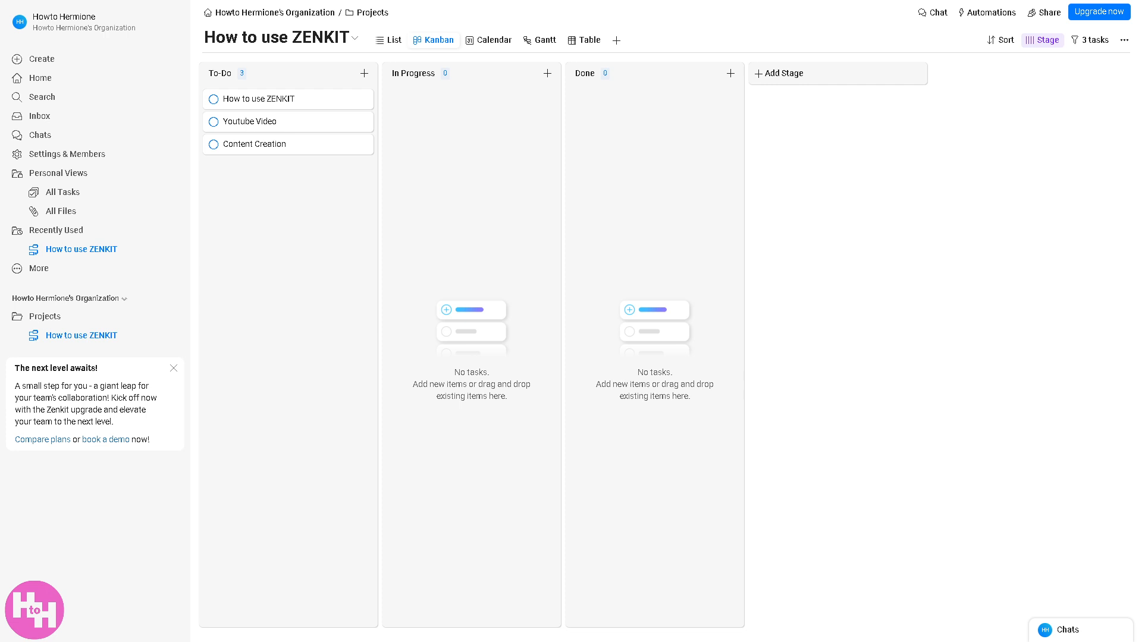
- Create a dashboard named "How to use ZENKIT" in the organization
click(62, 61)
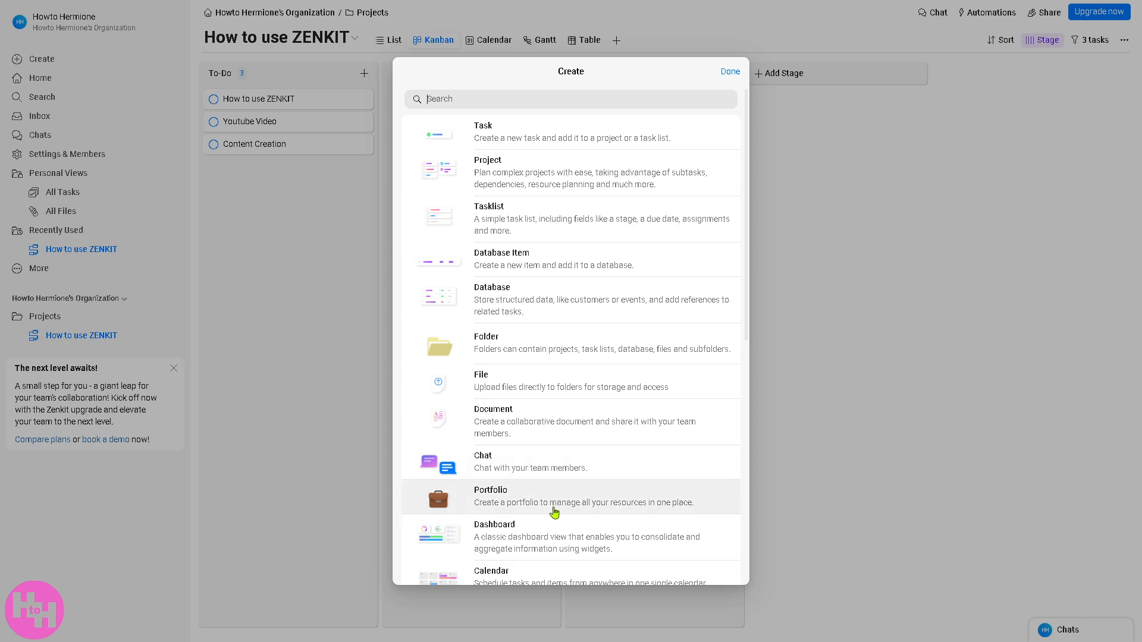
scroll(554, 512, down, 1)
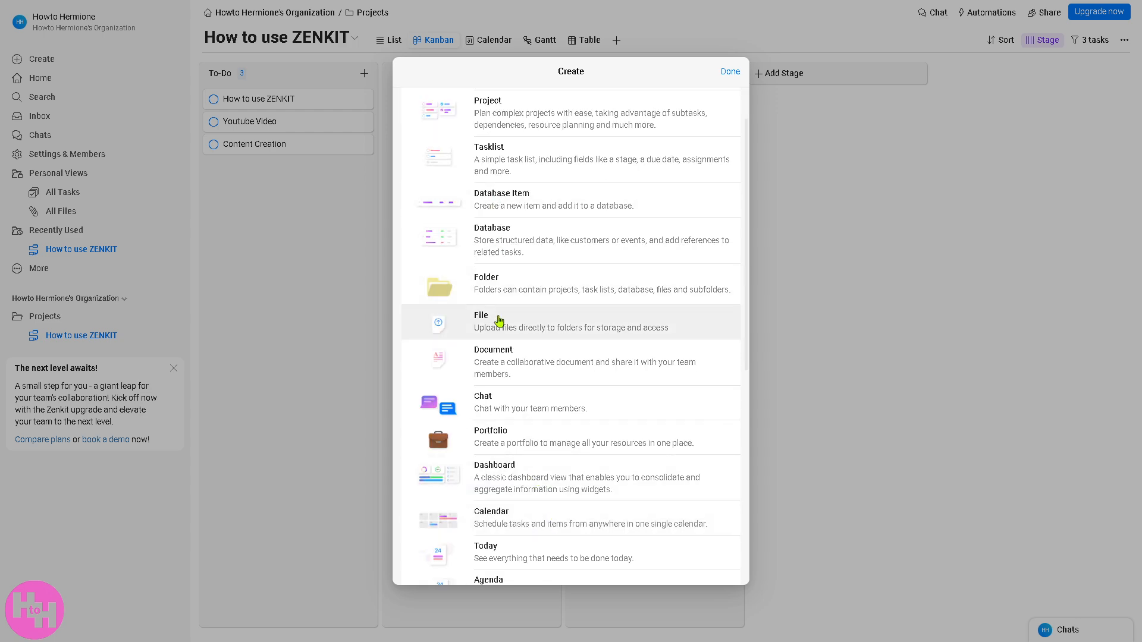
scroll(557, 398, down, 2)
scroll(556, 398, down, 3)
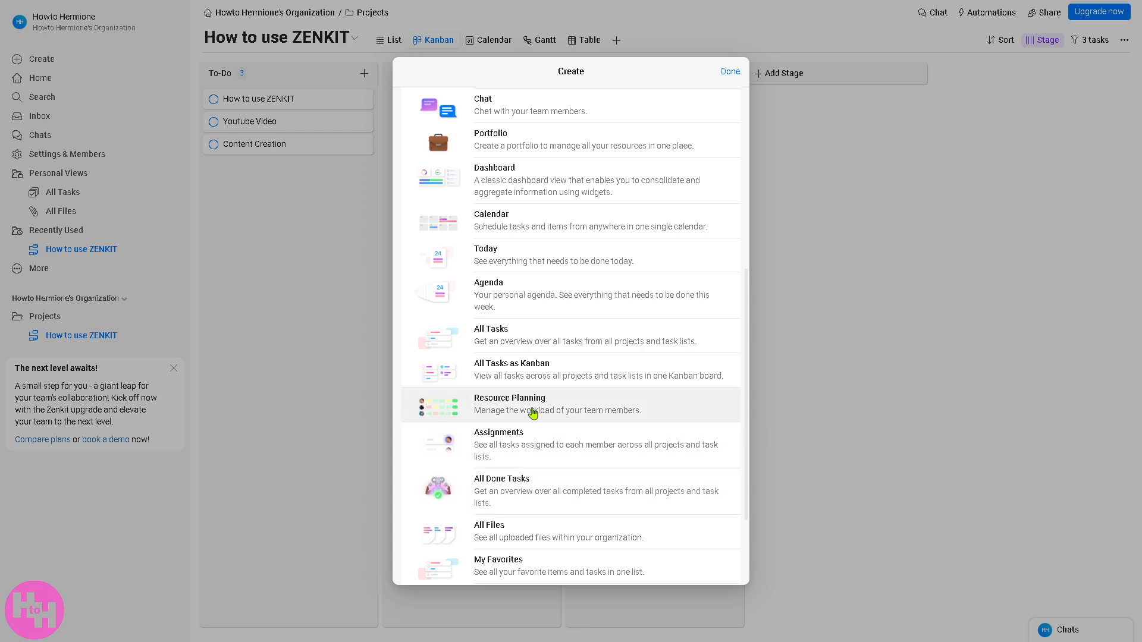
scroll(545, 378, down, 2)
scroll(541, 474, up, 3)
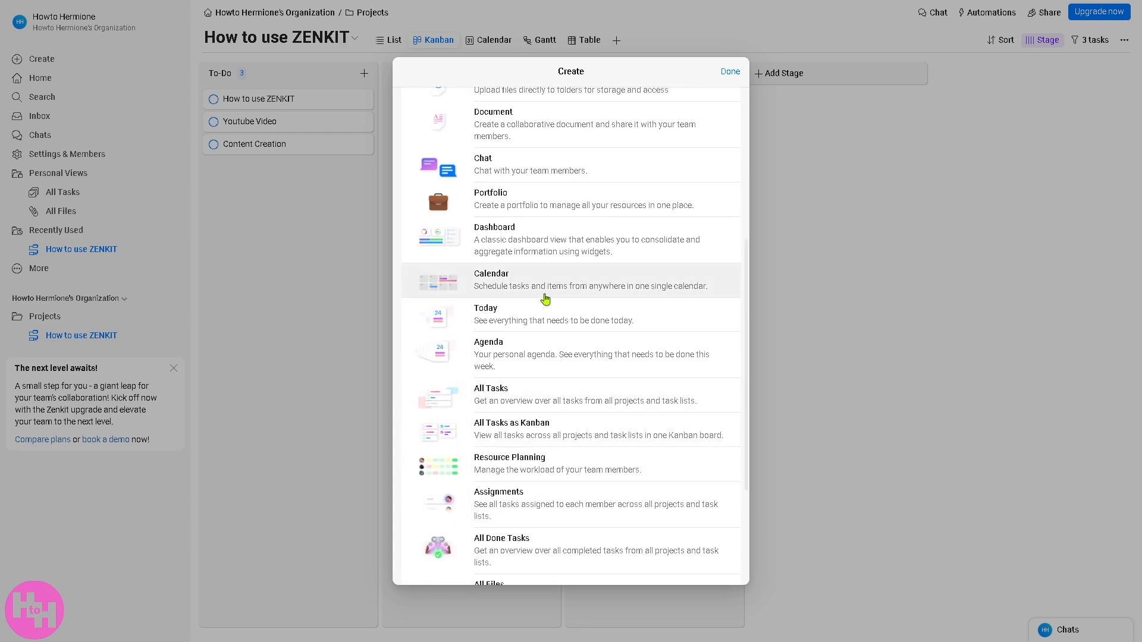
scroll(543, 298, up, 1)
click(527, 303)
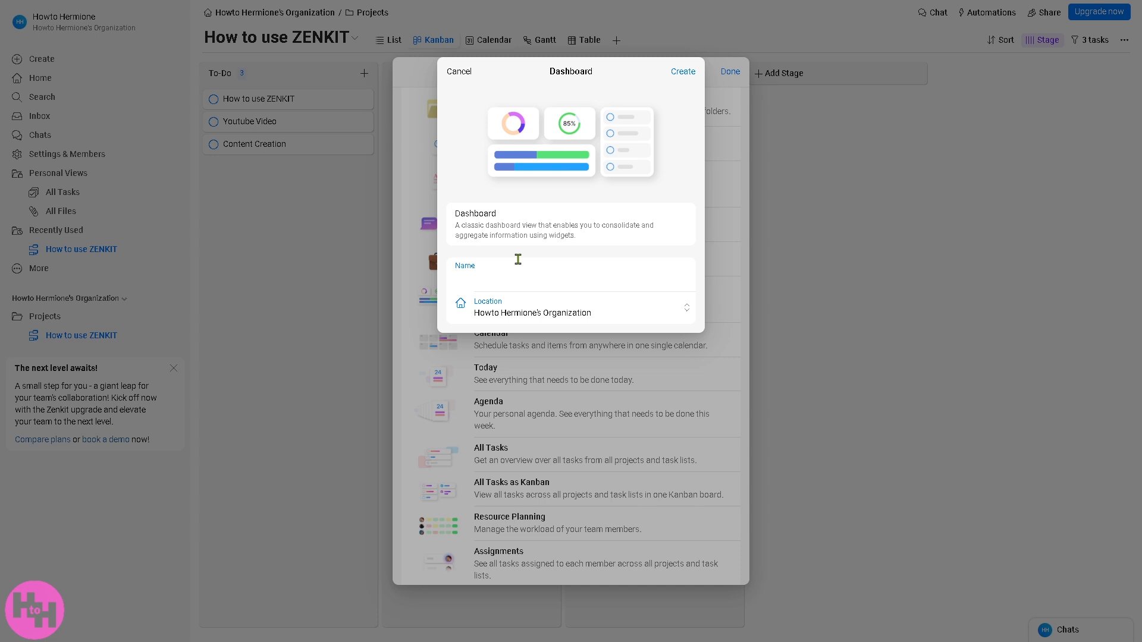
text(How to use ZENKIT)
click(679, 74)
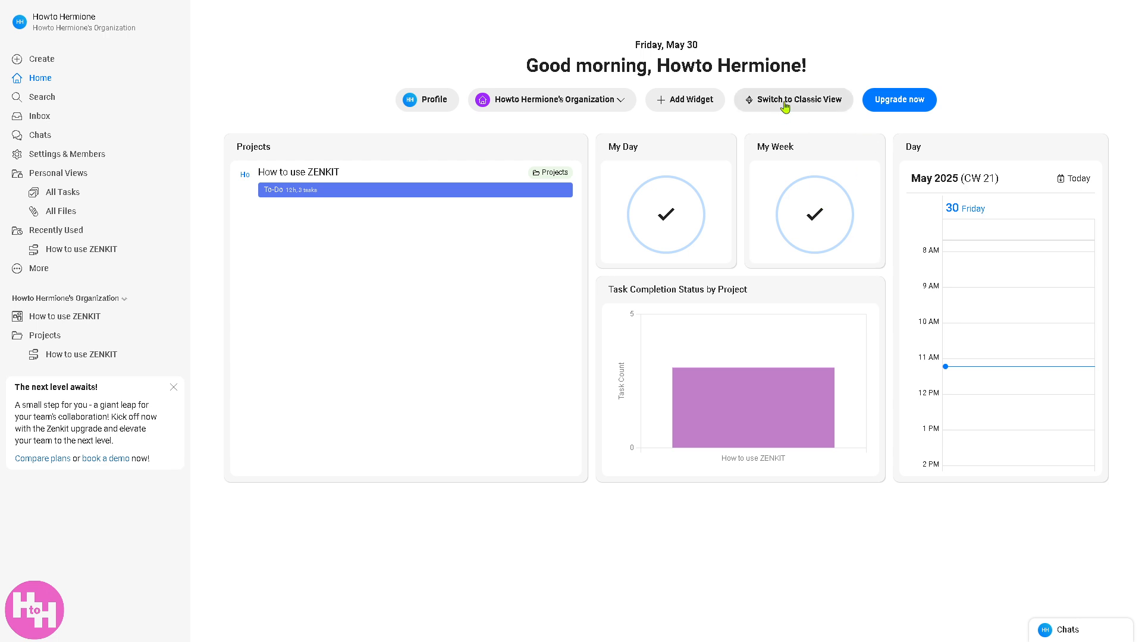
- Add a Tag Usage chart widget with its default settings to the home page
click(697, 105)
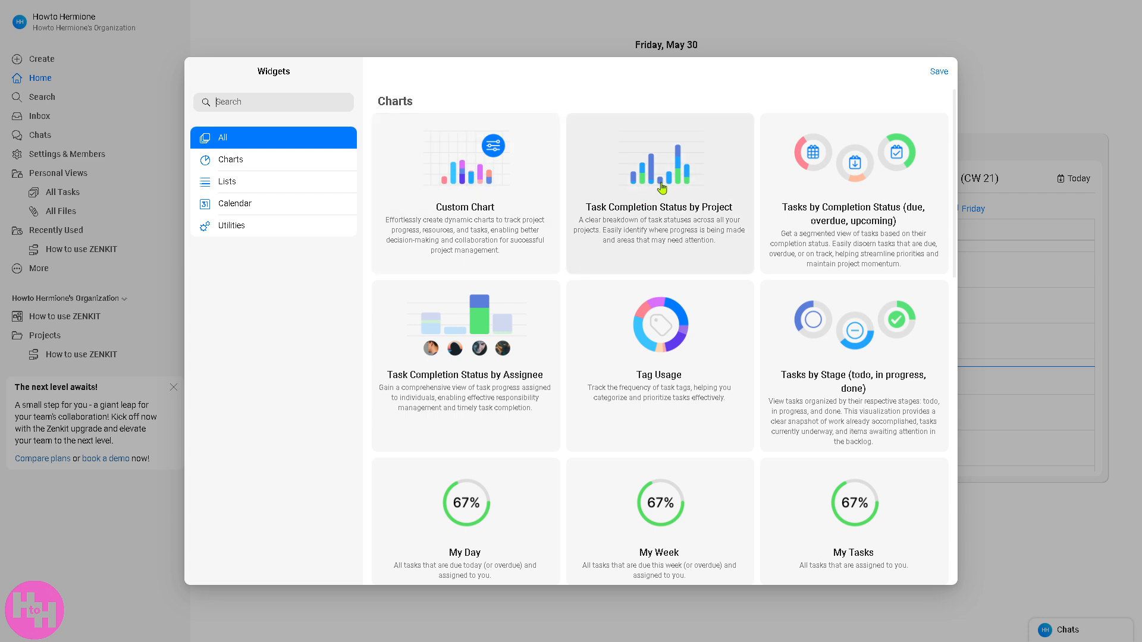
click(670, 330)
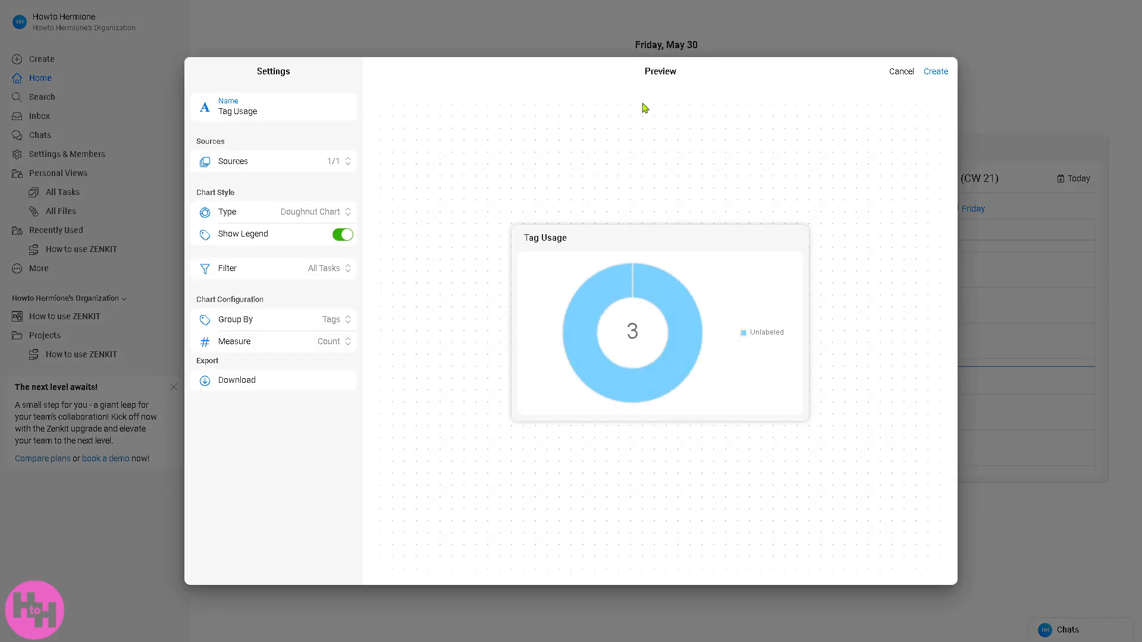
click(932, 74)
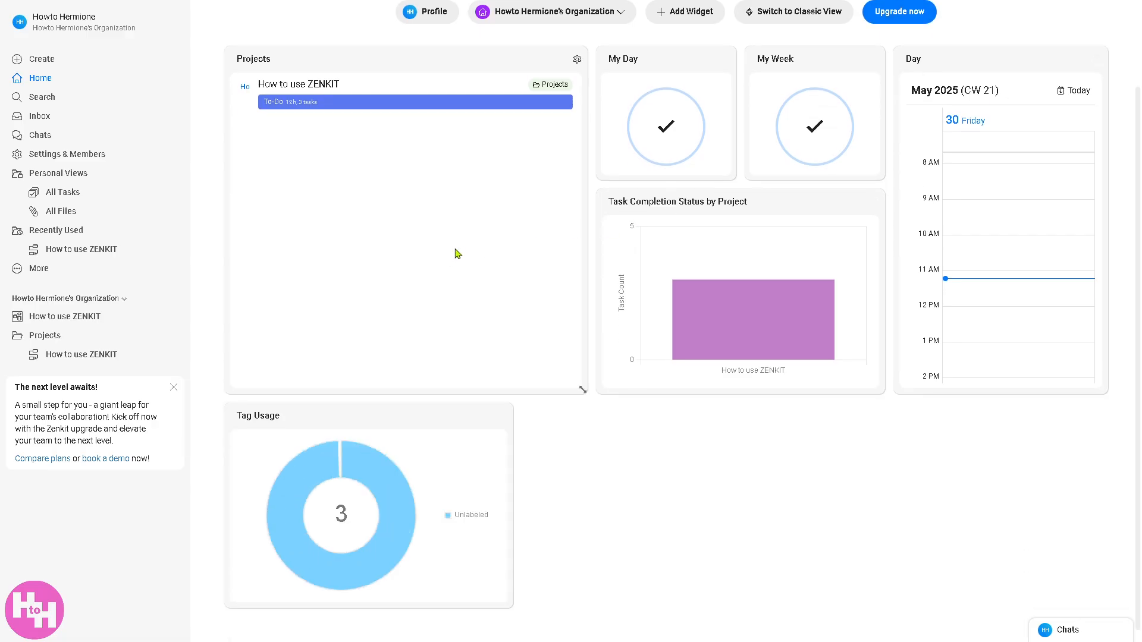
- Search the organization for "How to use ZENKIT" and close the search
click(51, 99)
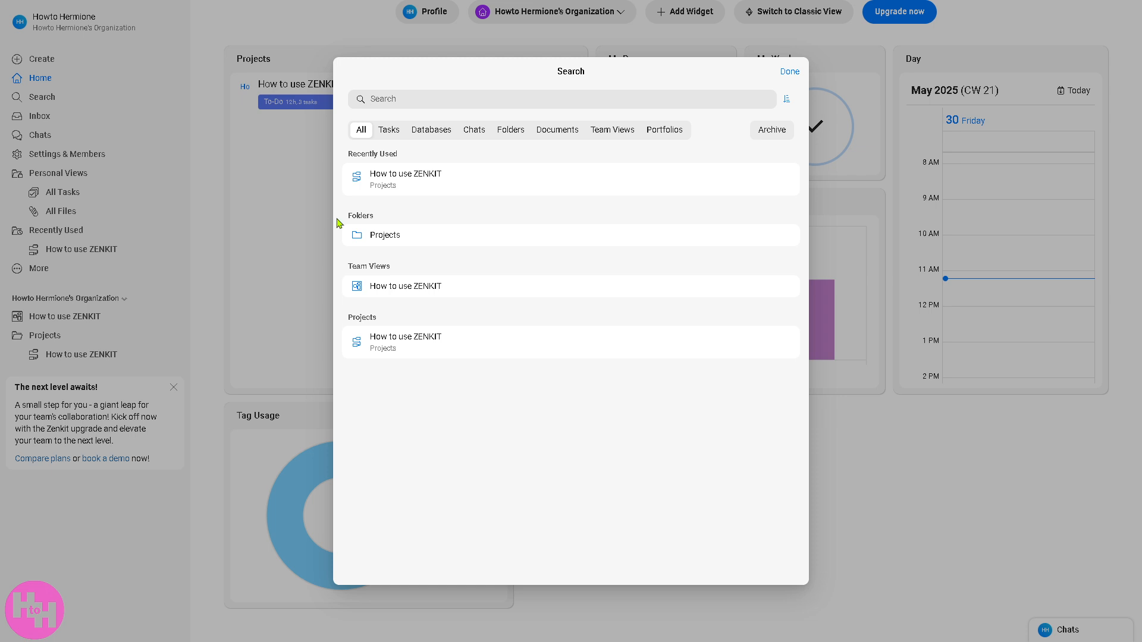
click(433, 102)
text(How to use Z)
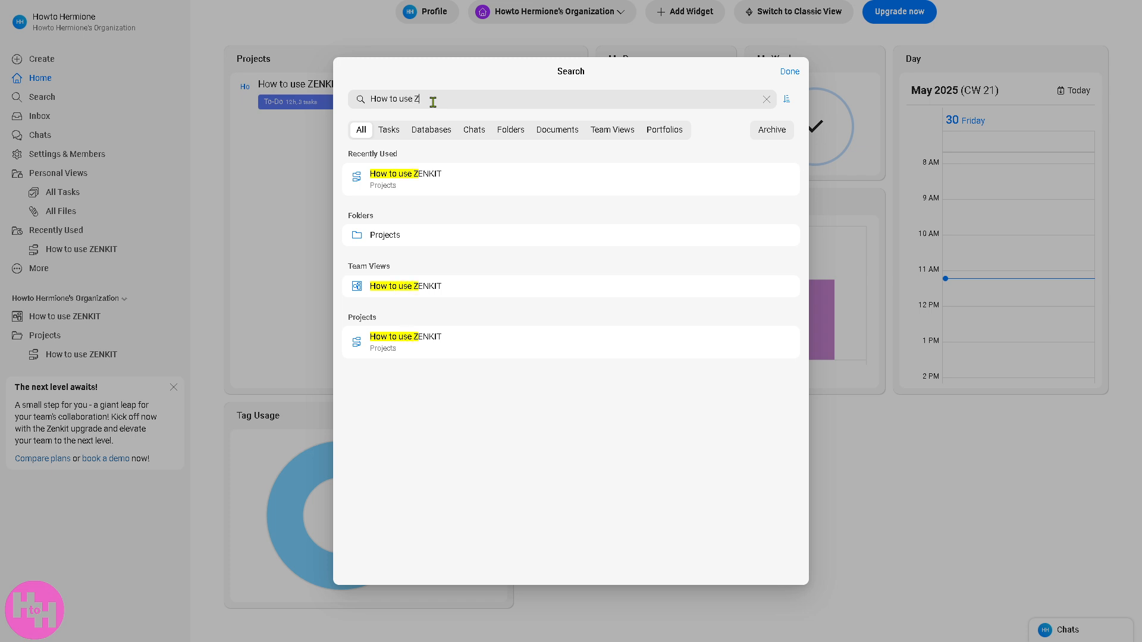
text(ENKIT)
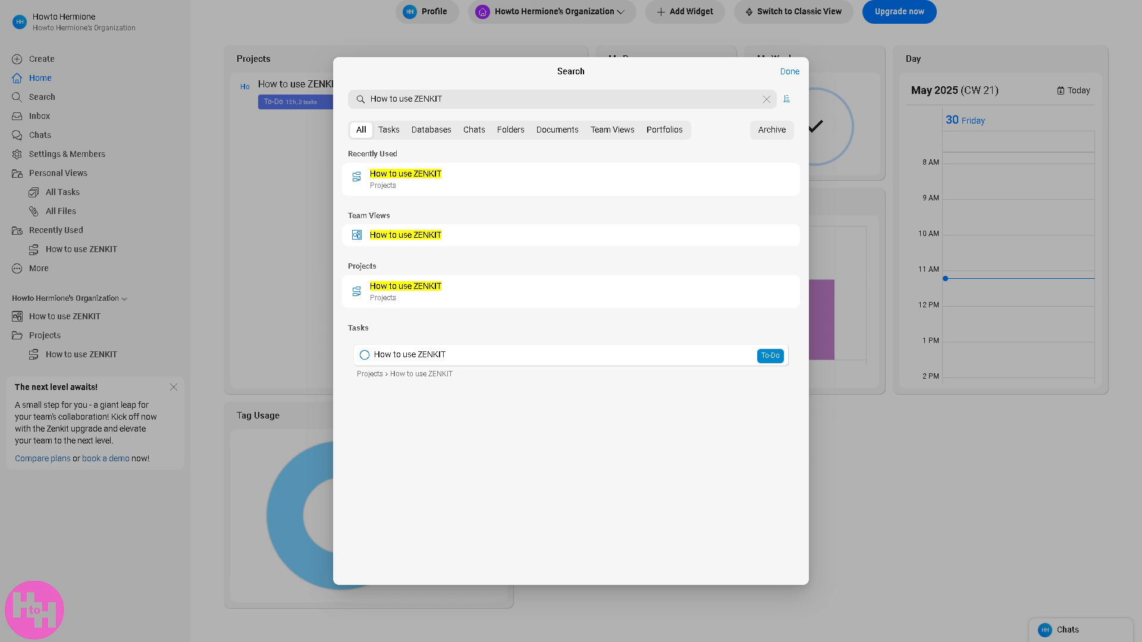
click(790, 74)
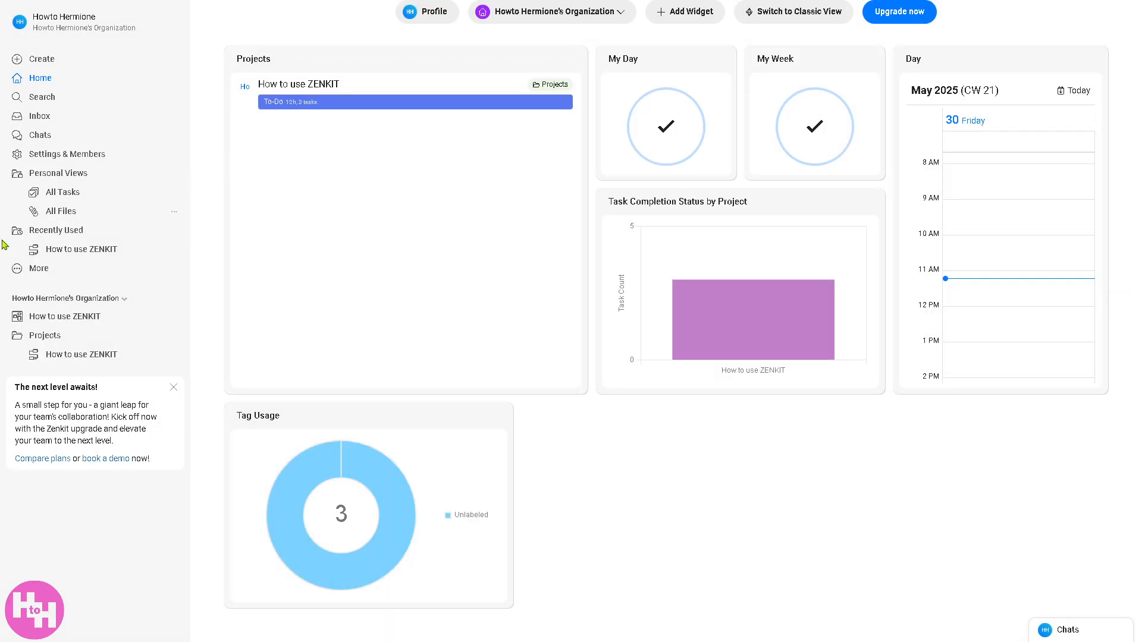
- View the inbox and its additional options, and open the chats
click(42, 117)
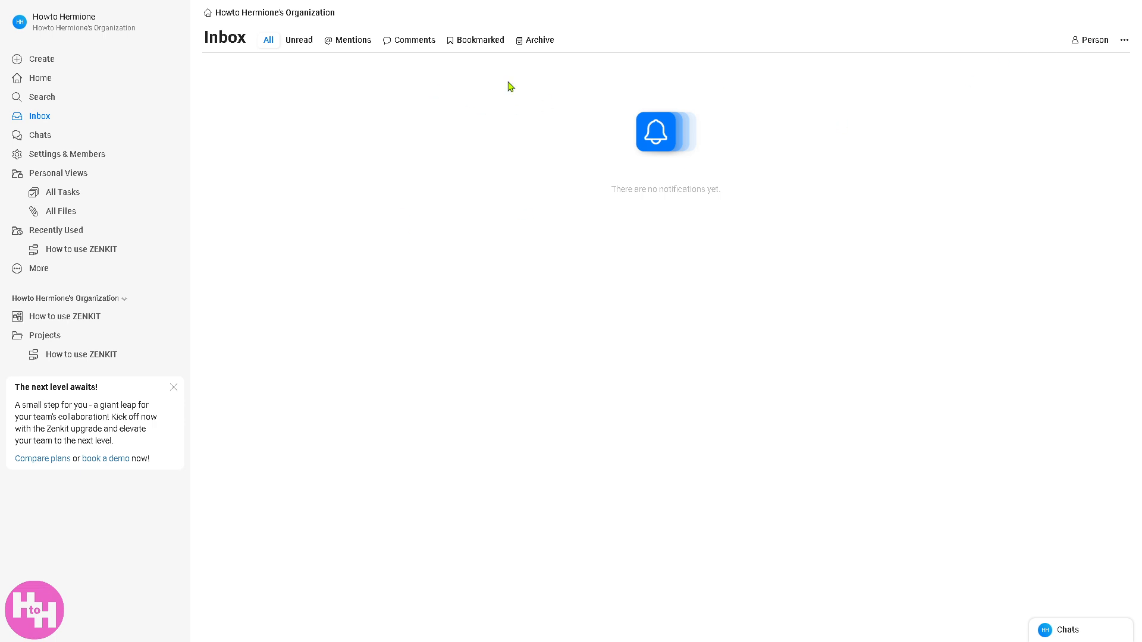
click(1124, 40)
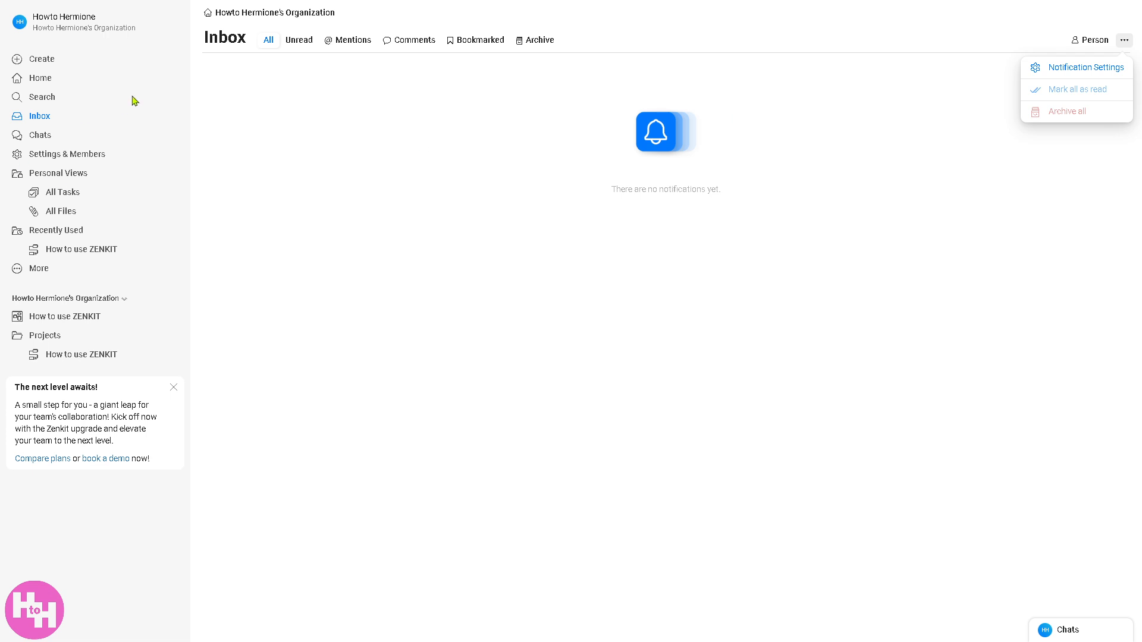
click(57, 135)
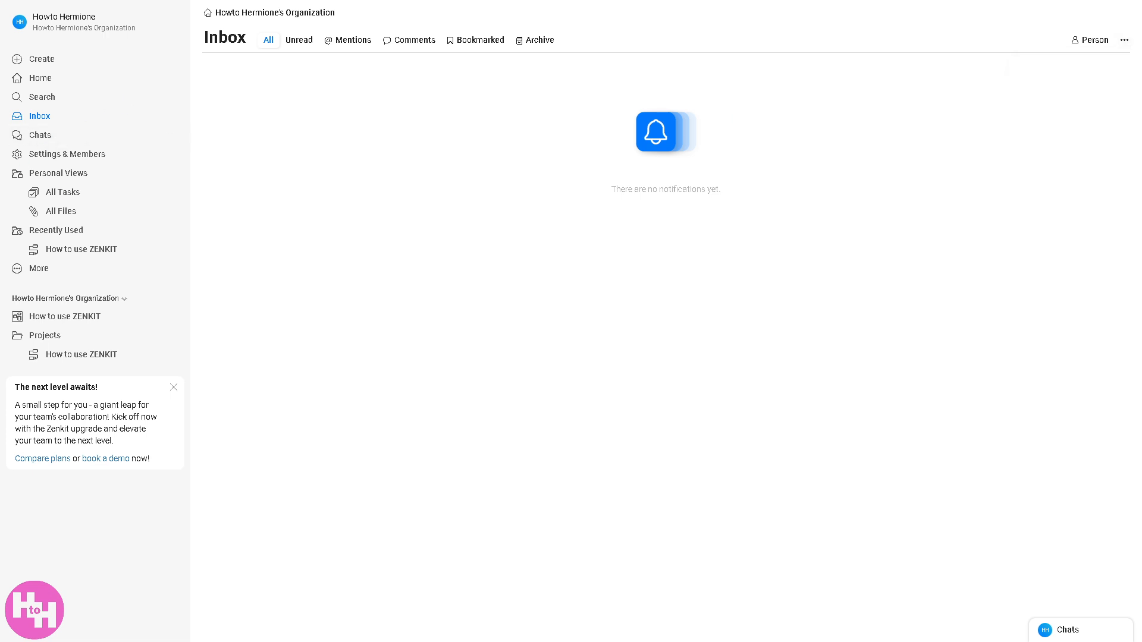
click(50, 142)
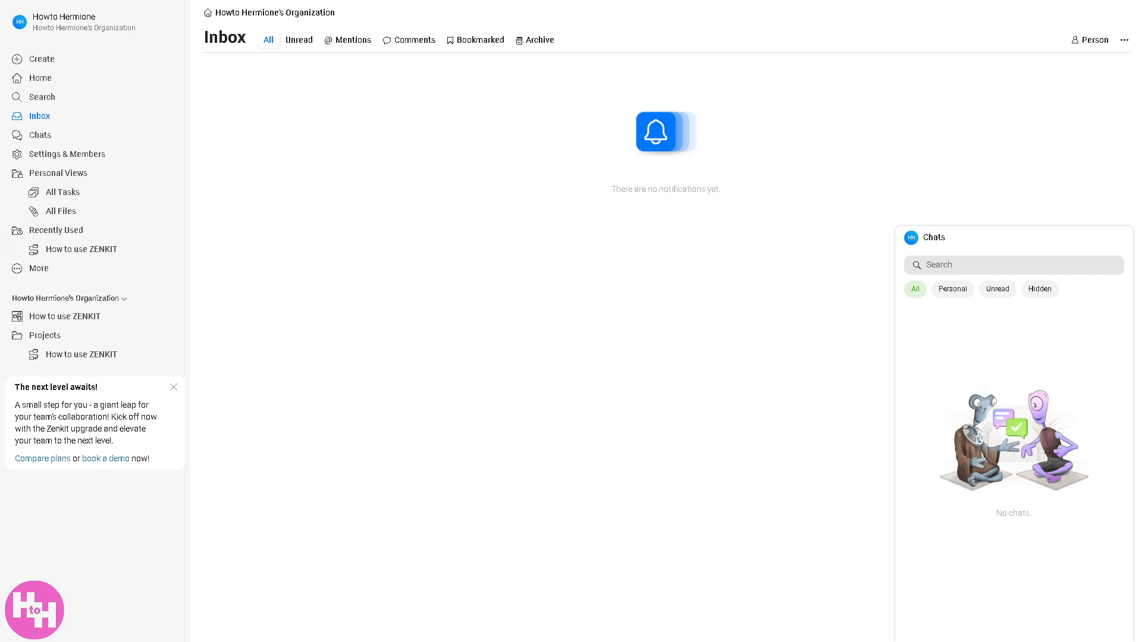
- Open the settings and members, and look through the app download platforms offered for installation
click(83, 164)
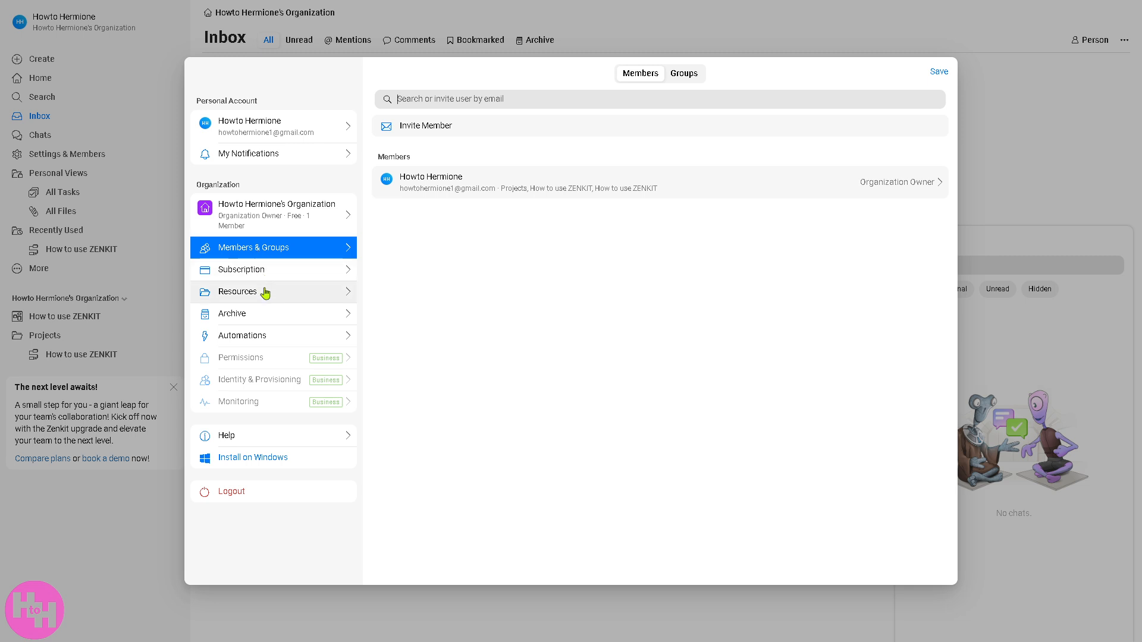
click(257, 462)
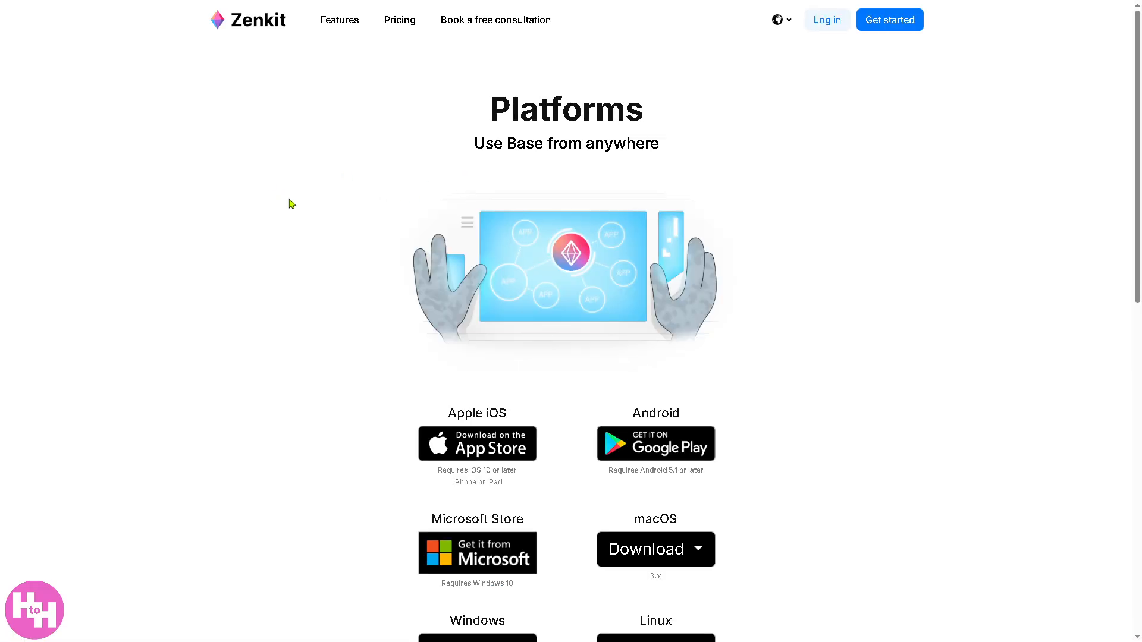
scroll(298, 211, down, 1)
scroll(298, 212, down, 1)
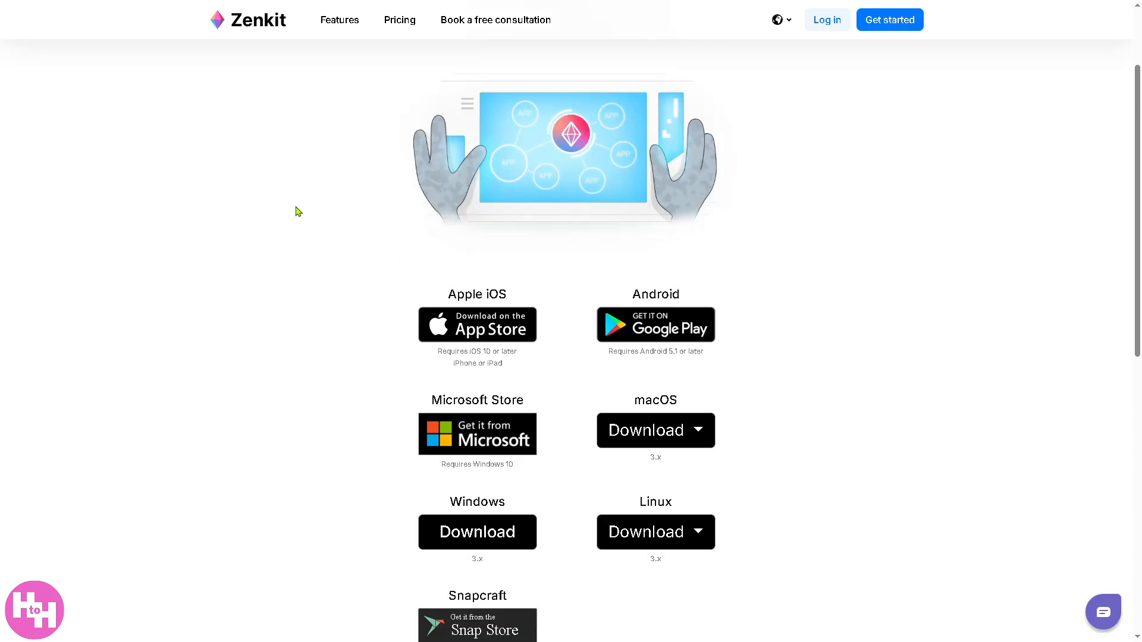
scroll(299, 212, down, 2)
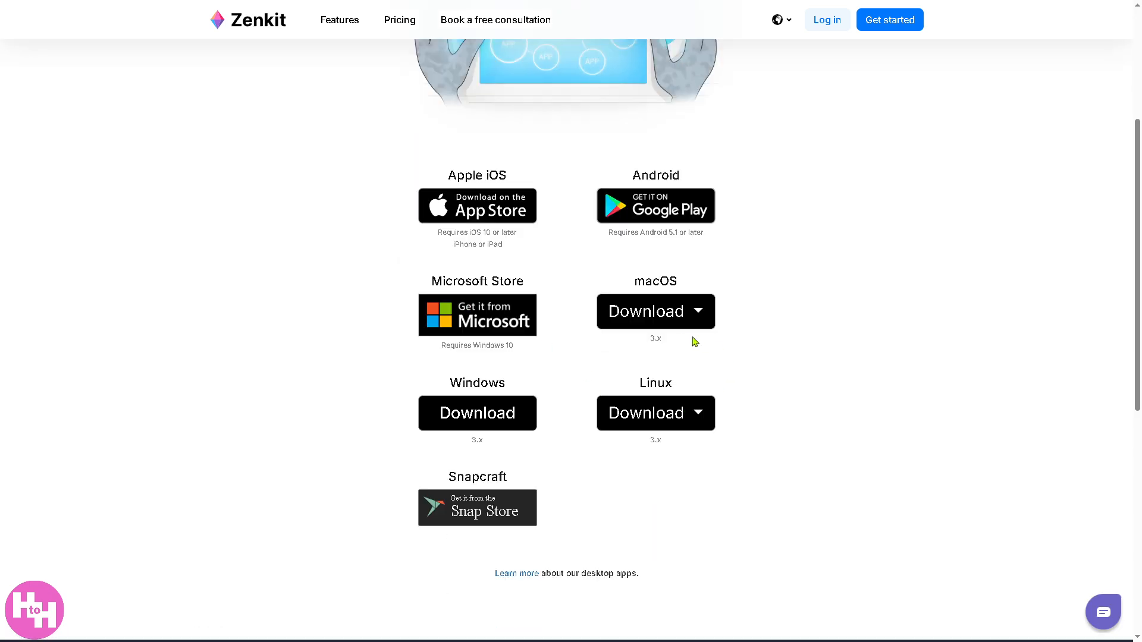
scroll(334, 222, up, 4)
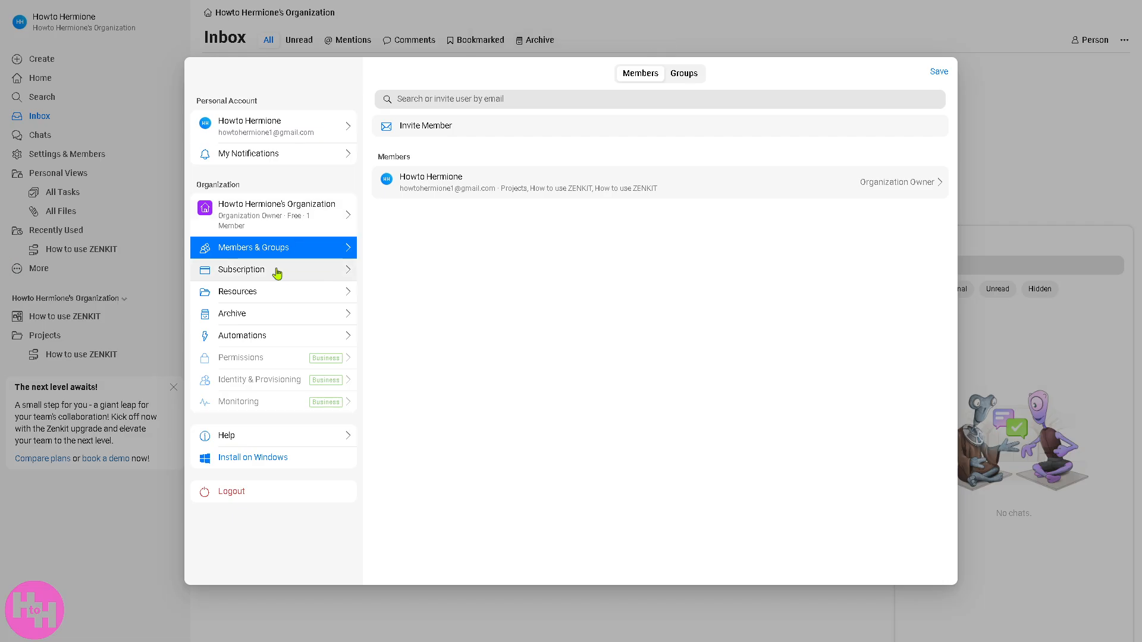
- Check the organization's subscription details, close the settings and open the comparison of upgrade plans
click(277, 271)
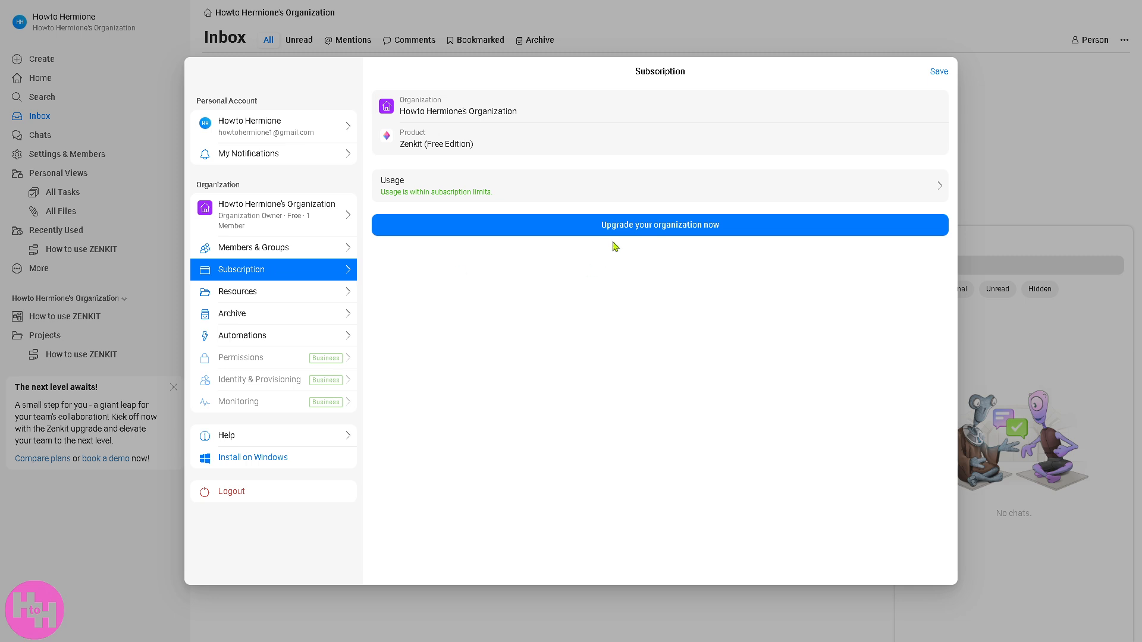
click(146, 97)
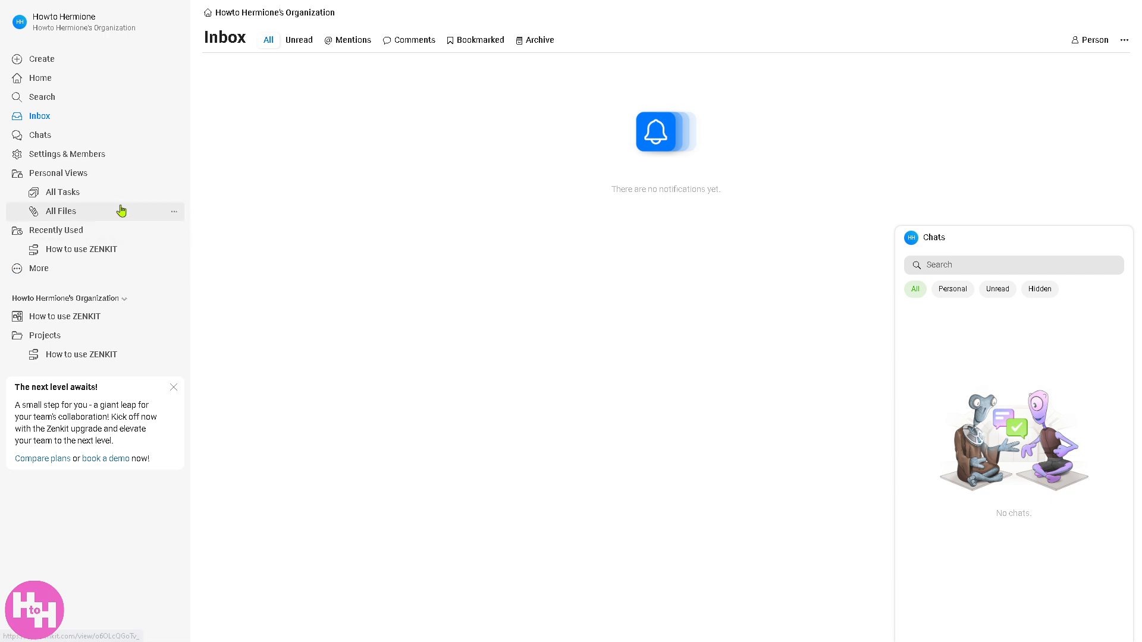
click(50, 461)
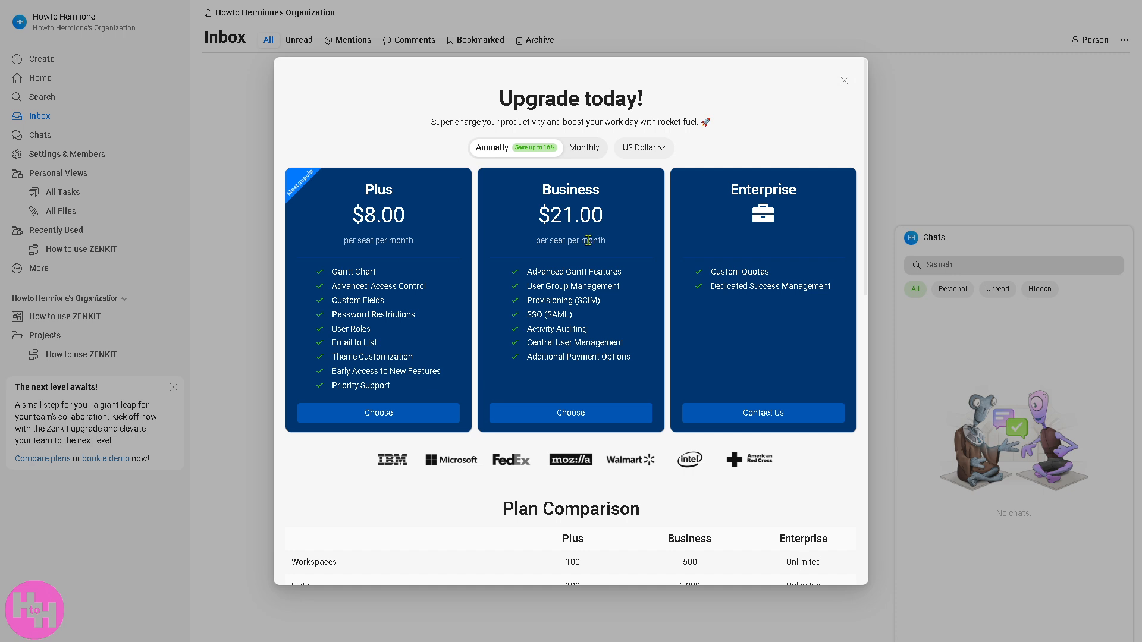
- Review the features of the Business and Enterprise plans, and close the upgrade plan comparison
drag(528, 272, 636, 361)
click(727, 333)
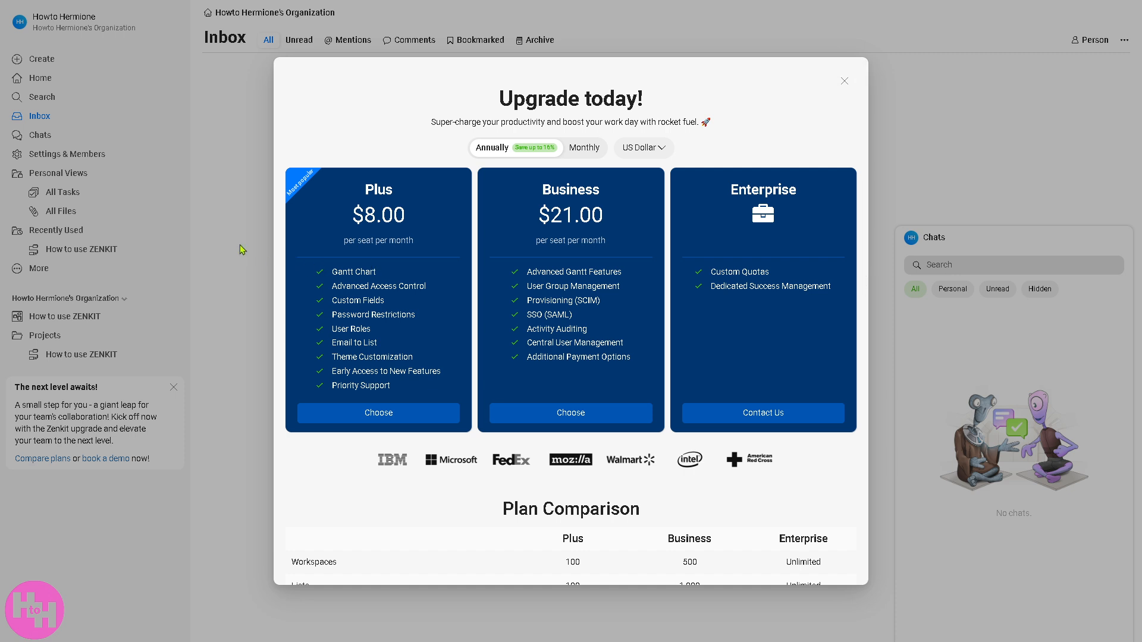
click(254, 206)
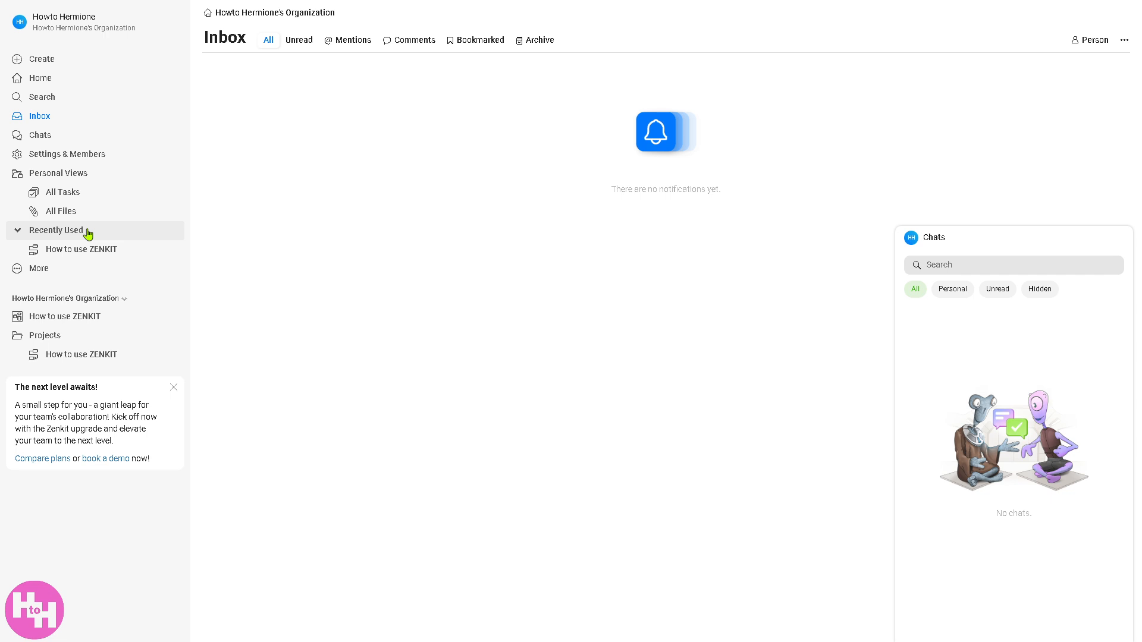
- Open the All Tasks personal view and collapse the Personal Views group
click(63, 193)
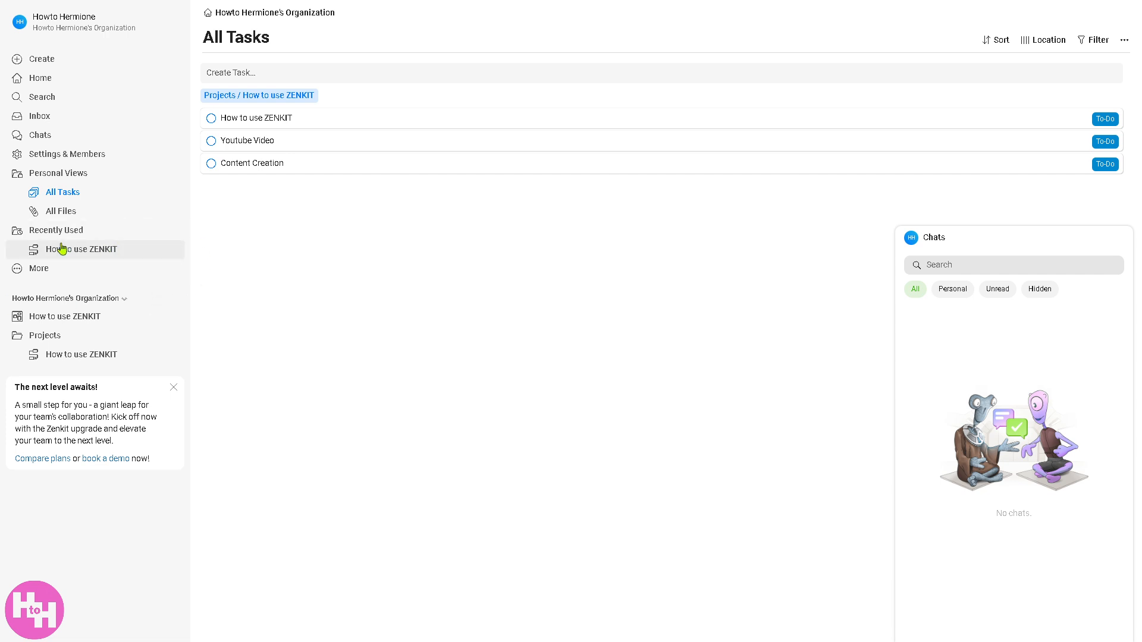
click(69, 176)
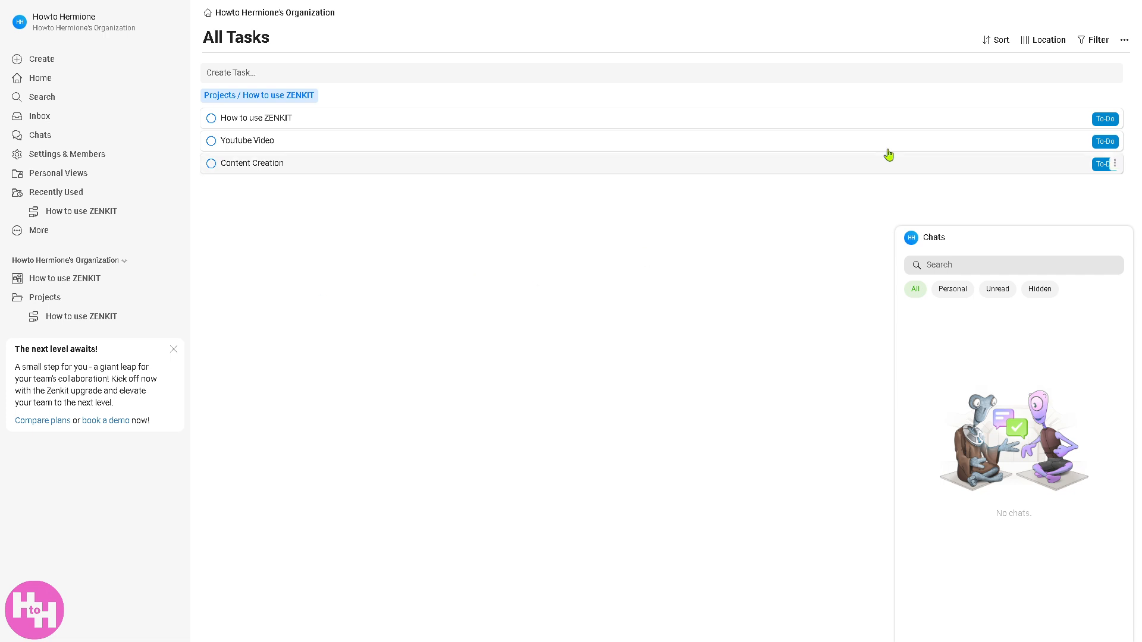
- Look through the item types that can be created and the apps available for import, and close the dialog without creating anything
click(41, 62)
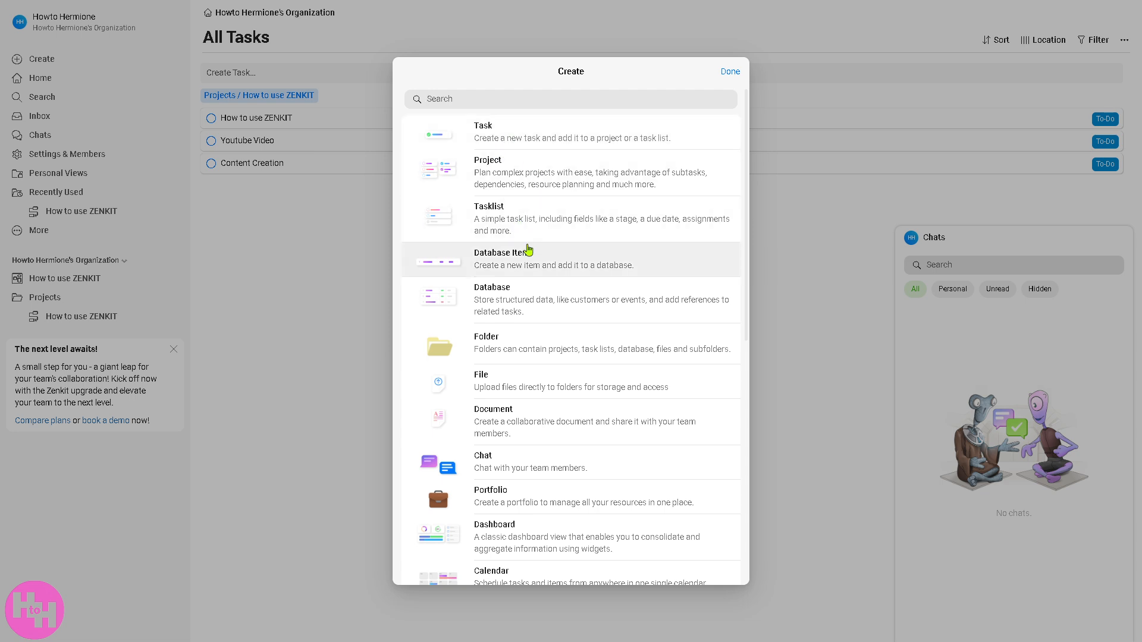
scroll(534, 265, down, 1)
scroll(536, 269, down, 7)
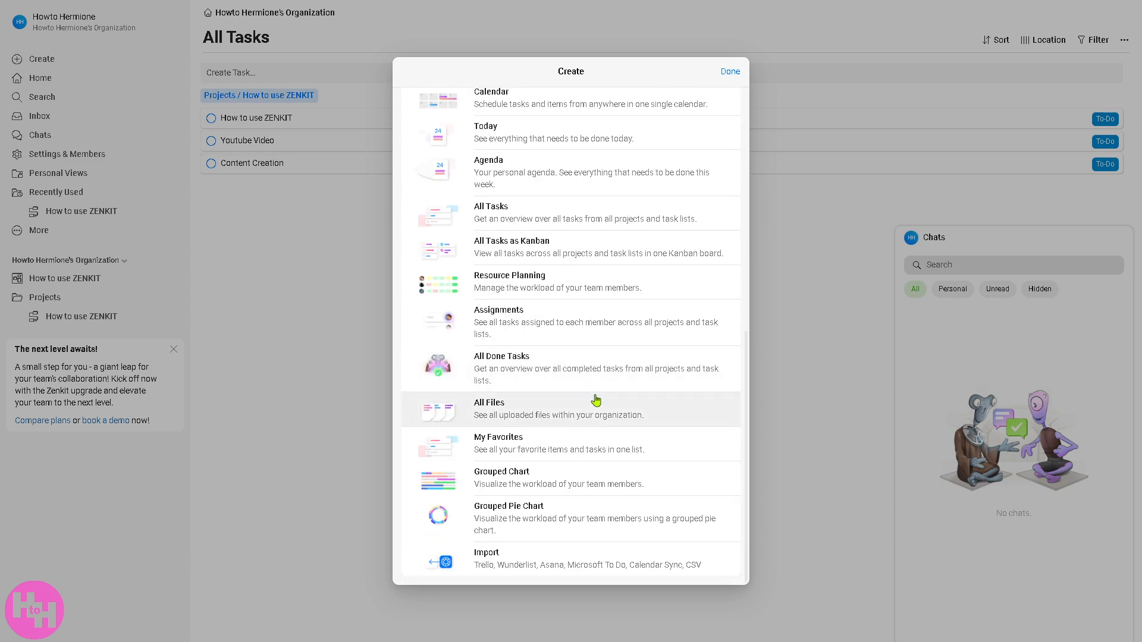
click(494, 564)
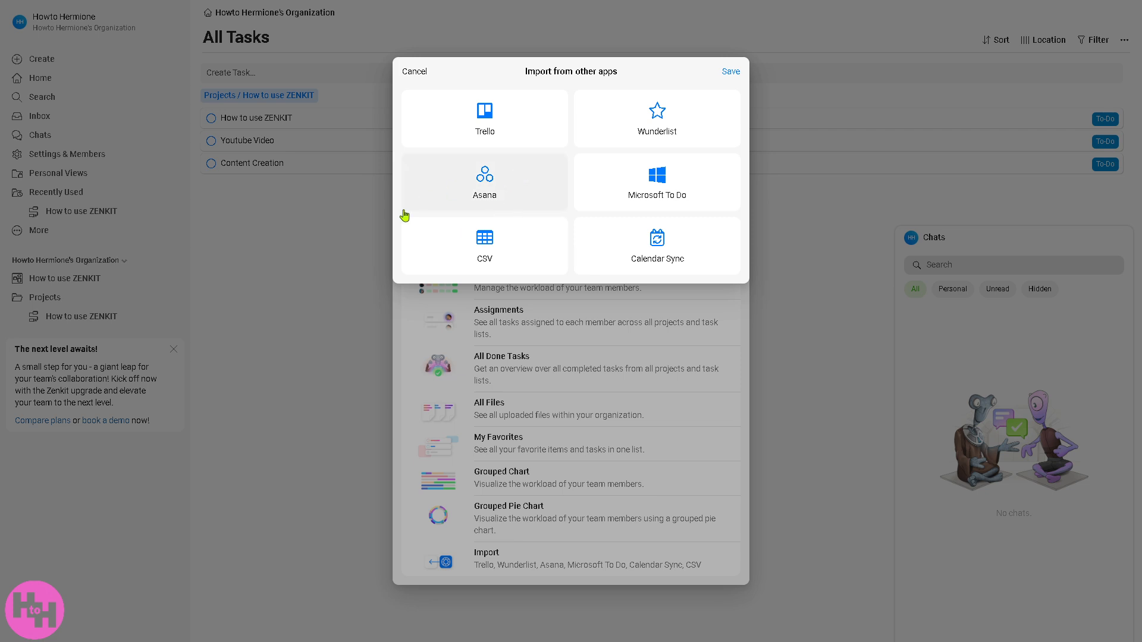
click(323, 244)
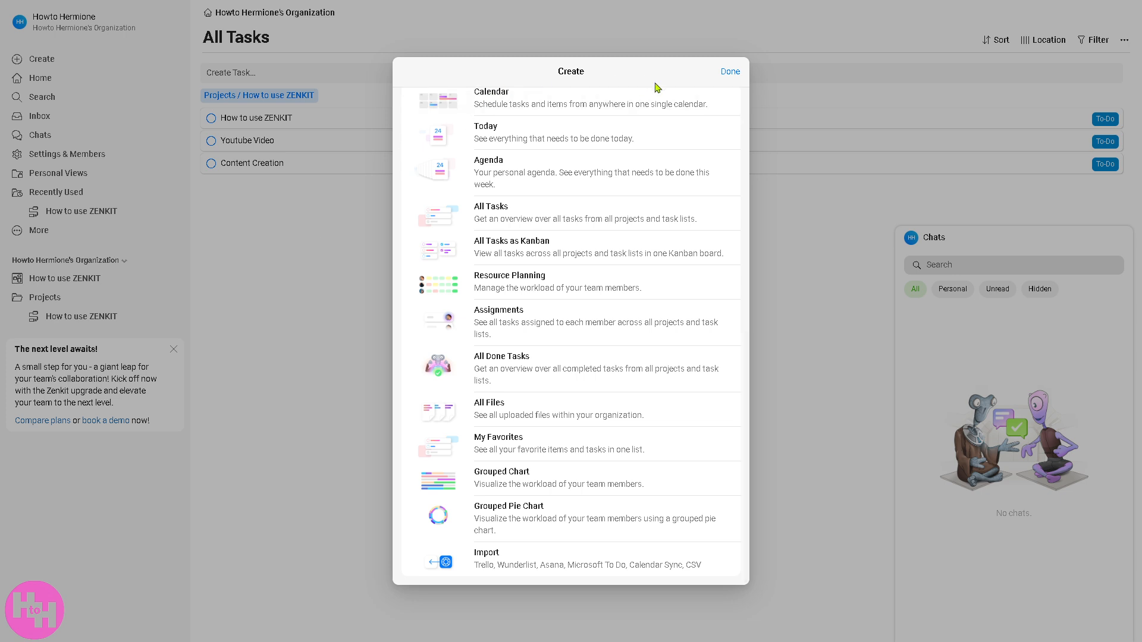
click(731, 73)
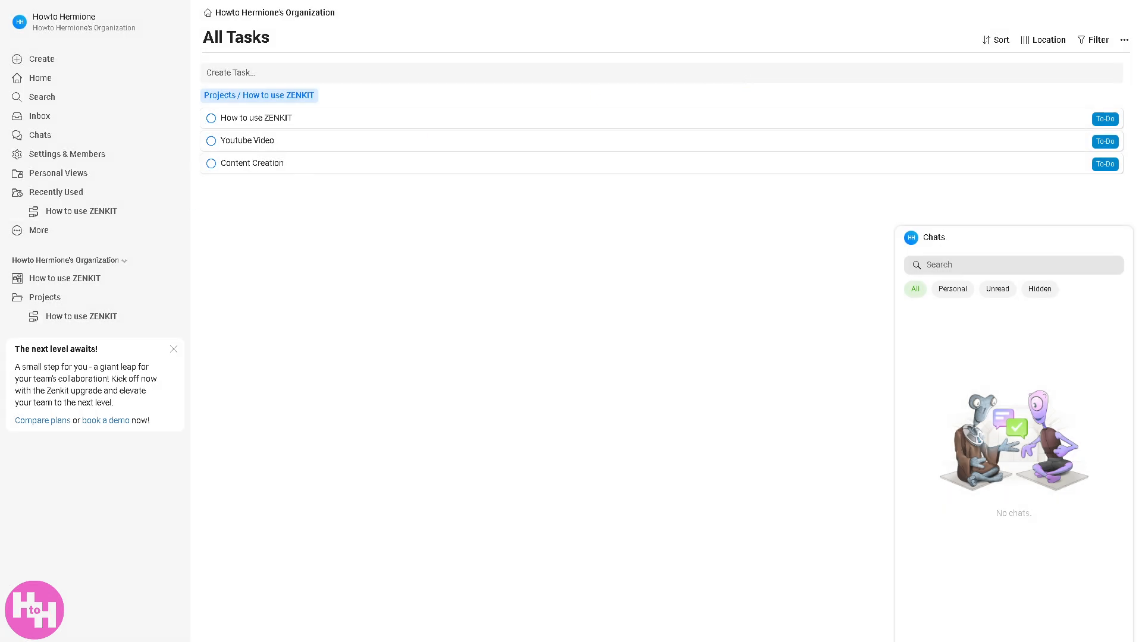